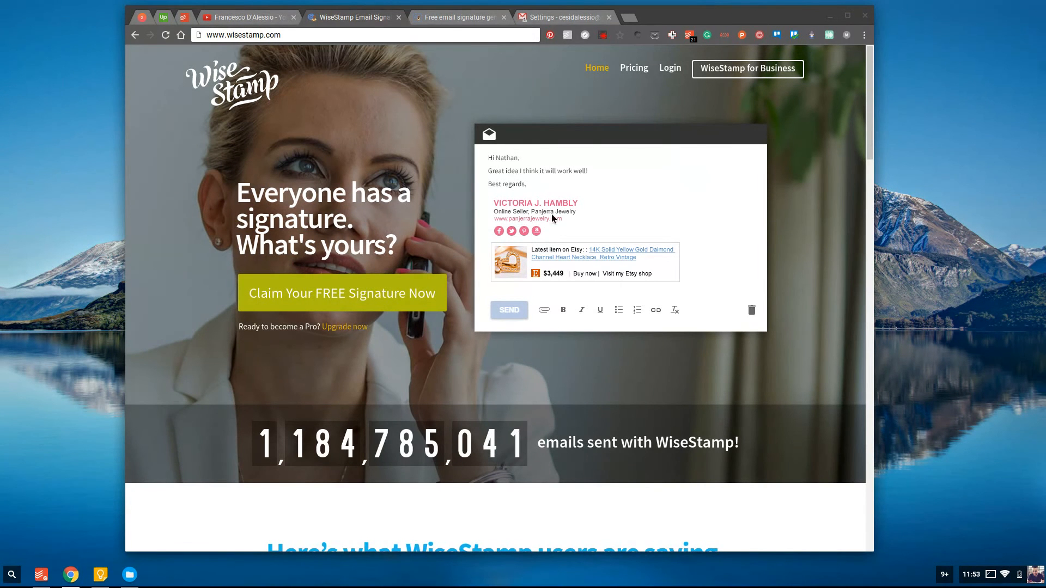
Review the WiseStamp home page and the existing email signature in Gmail's general settings
scroll(394, 211, "down", 5)
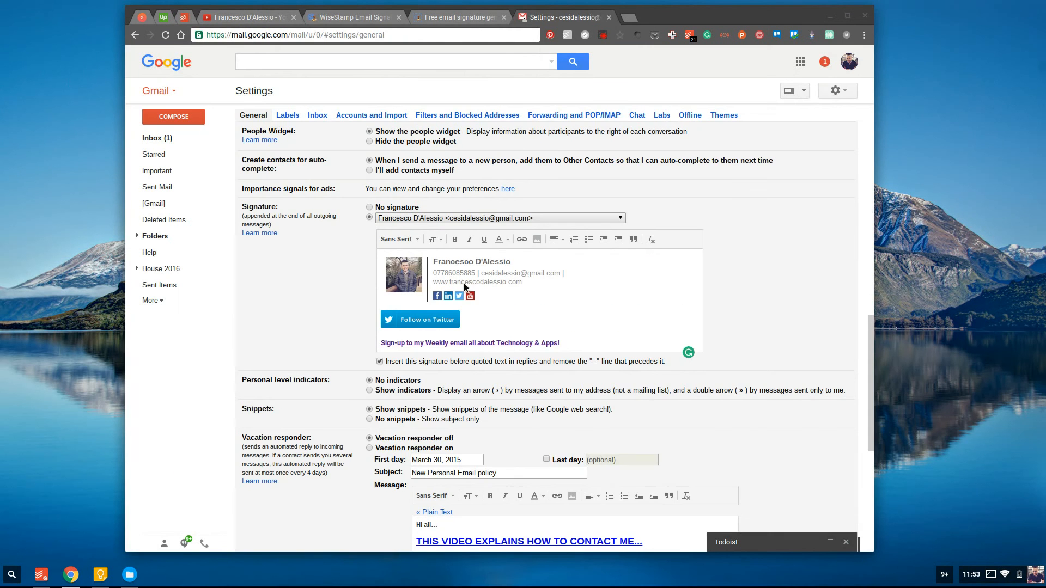
scroll(415, 286, "up", 1)
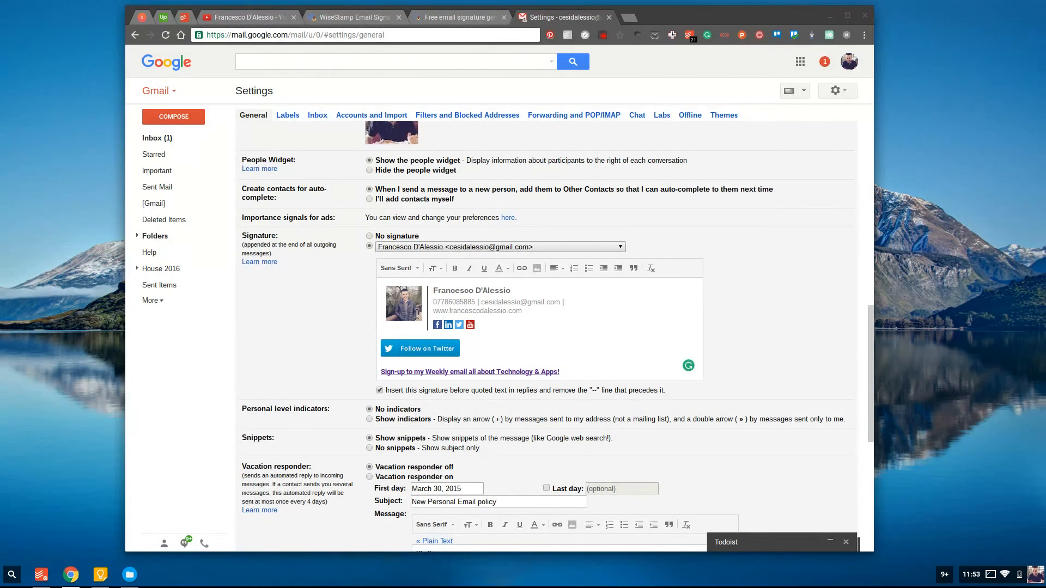
scroll(479, 174, "down", 1)
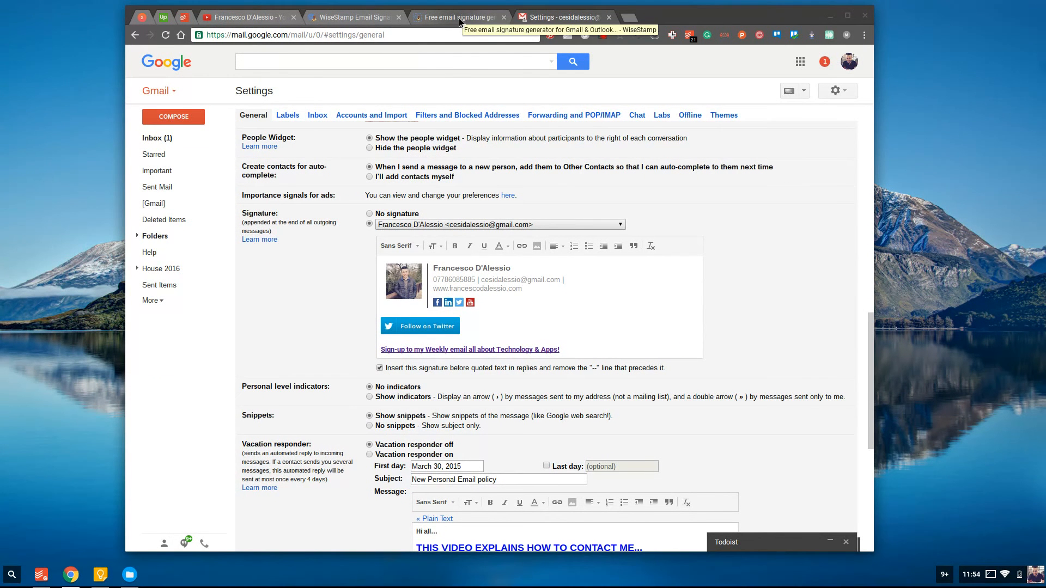
left_click(458, 18)
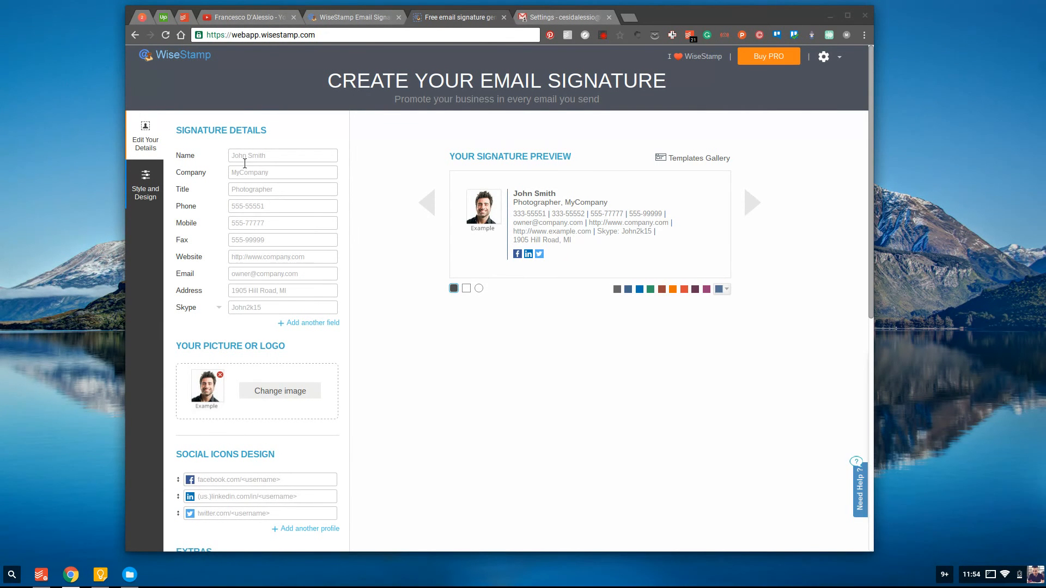
left_click(266, 157)
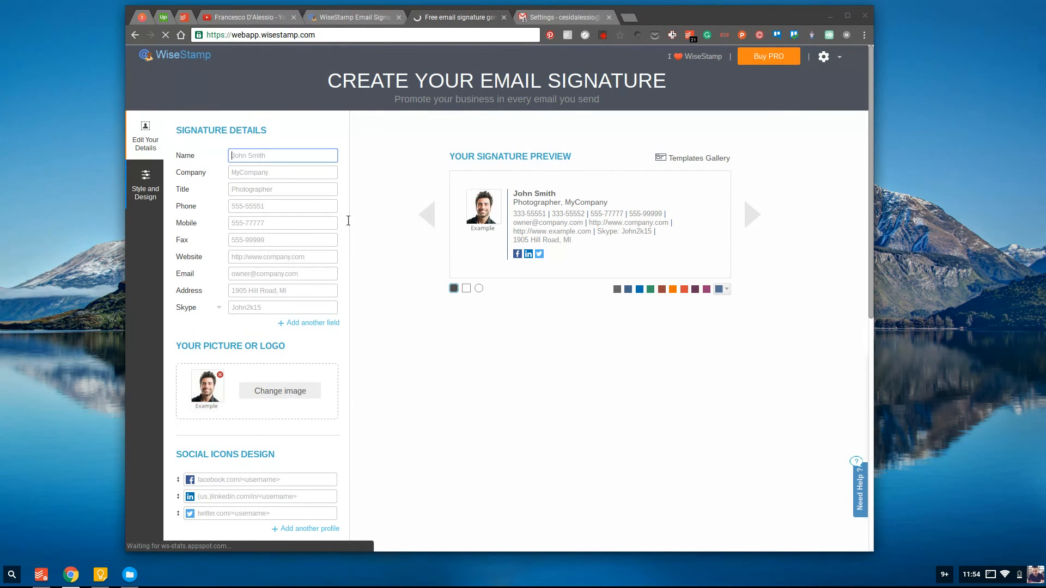
type("Francesco")
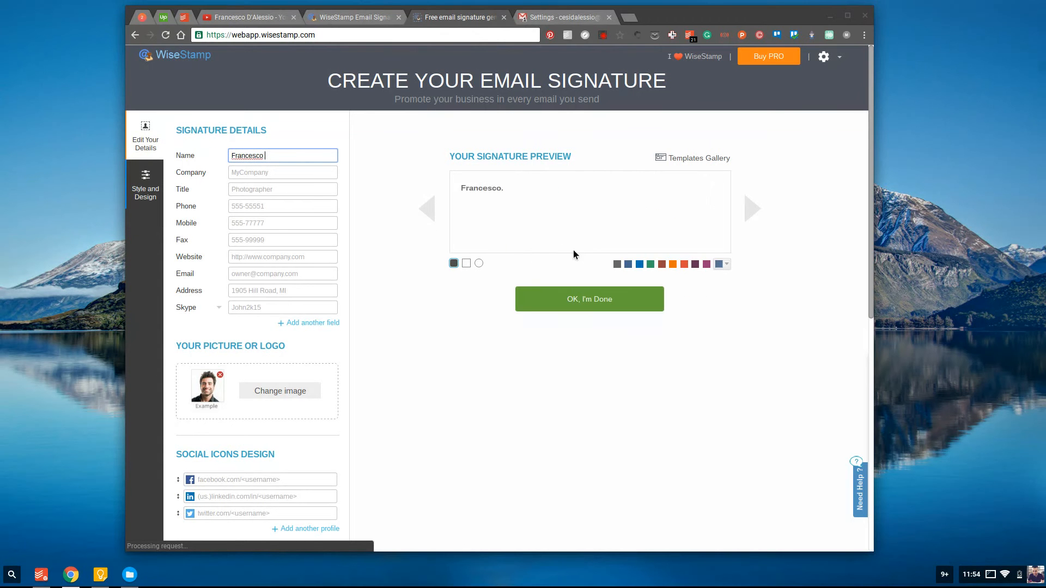
left_click(281, 176)
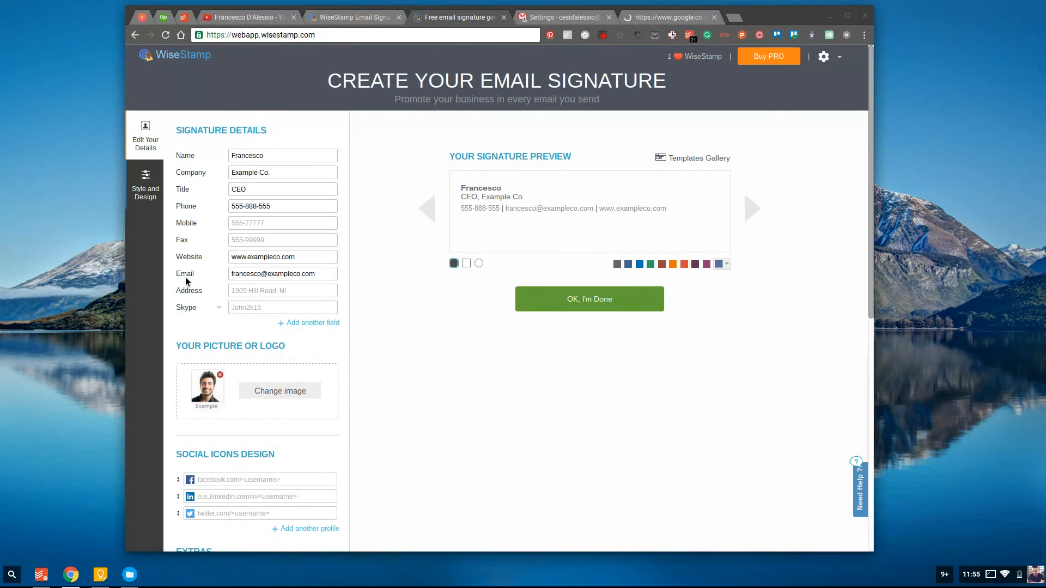
Add a blank custom field to the signature details and set the signature's accent colour to blue
left_click(309, 324)
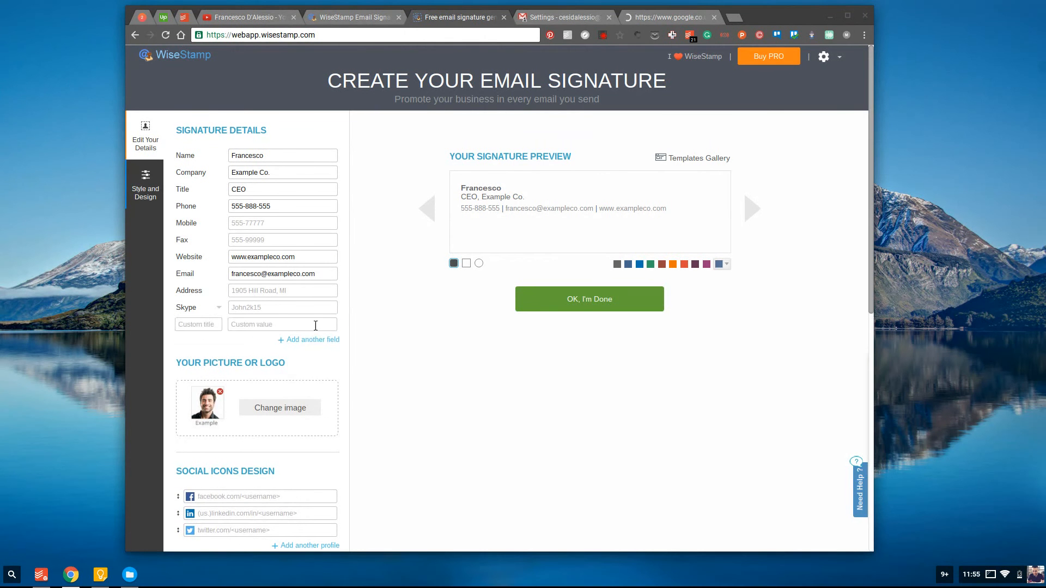
left_click(220, 331)
left_click(639, 265)
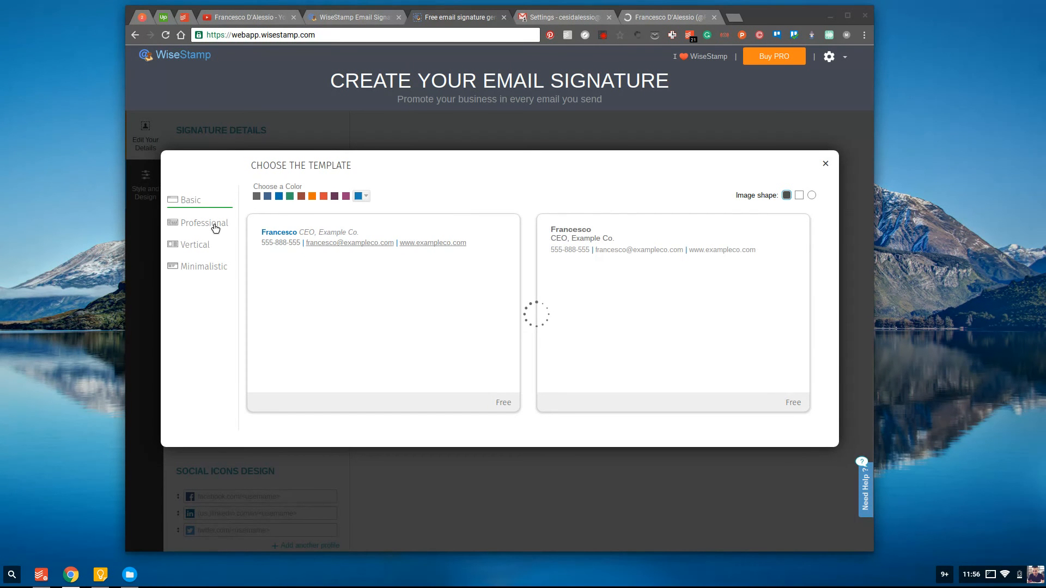
Browse the Professional and Minimalistic signature templates in the gallery and close it
left_click(215, 227)
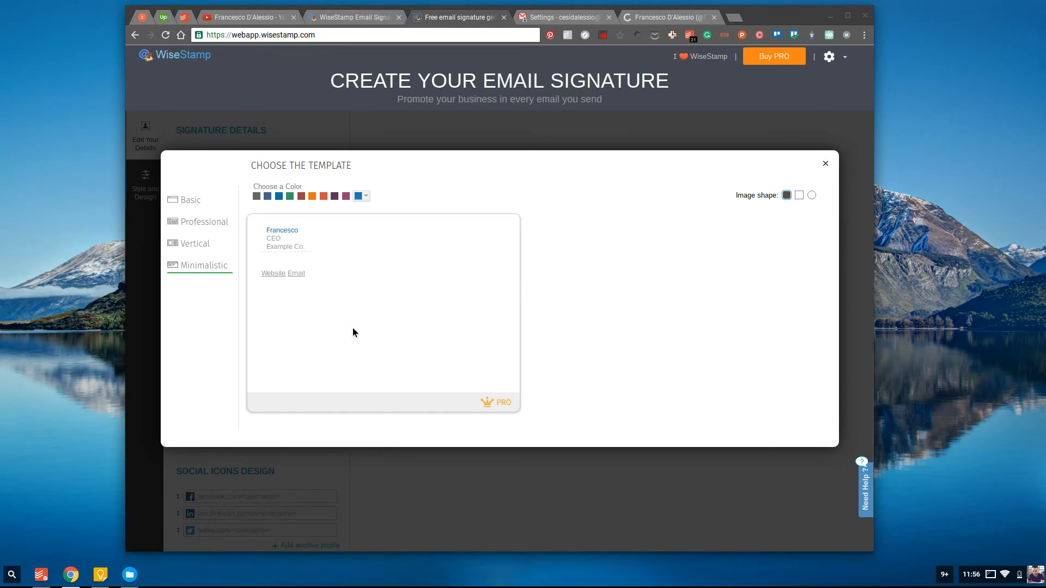
left_click(826, 164)
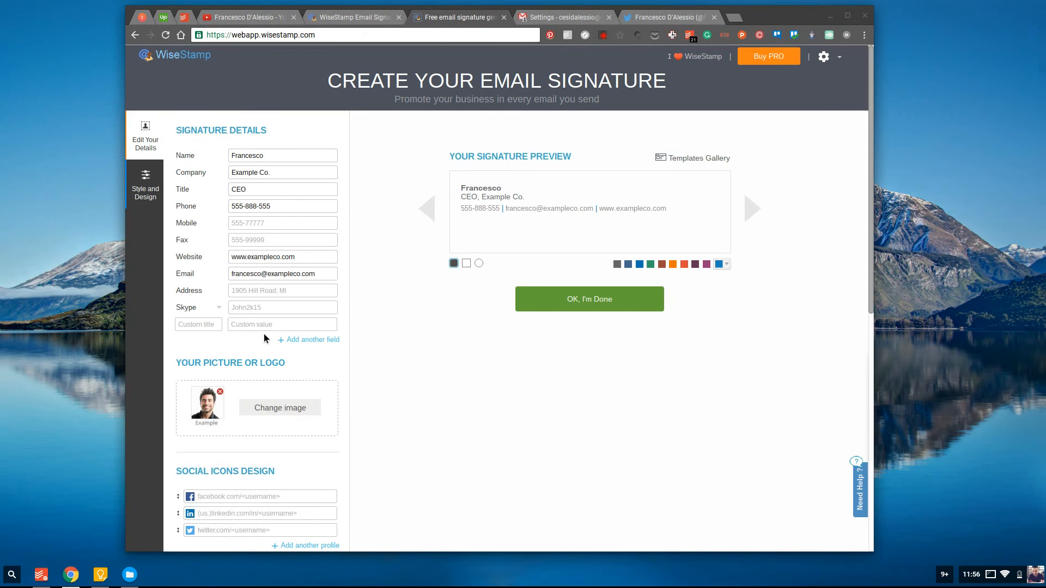
Replace the example picture in the signature with the profile photo from the Twitter page, using the uncropped image
scroll(256, 354, "down", 1)
scroll(251, 363, "down", 2)
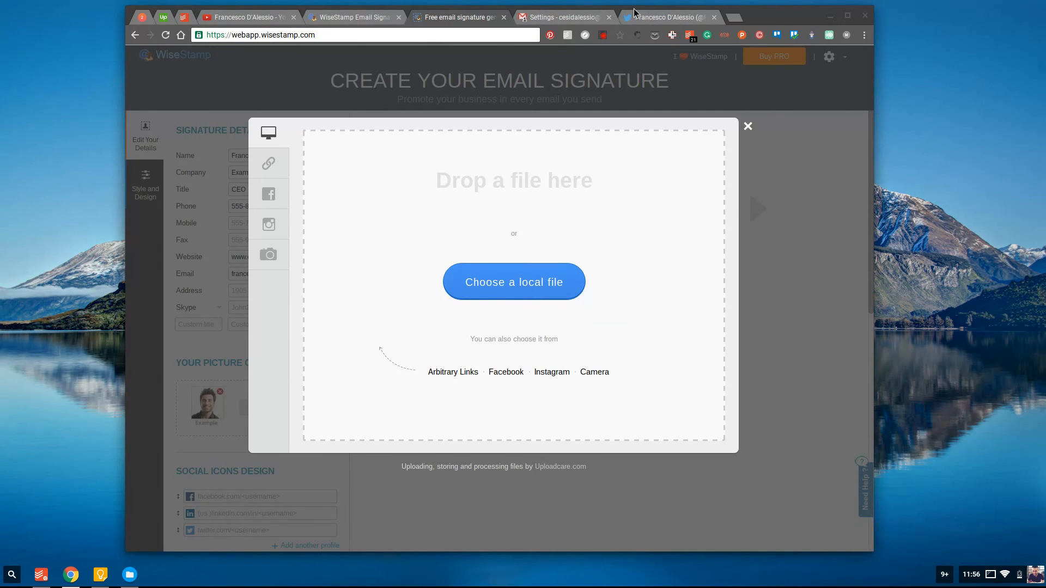
left_click(747, 126)
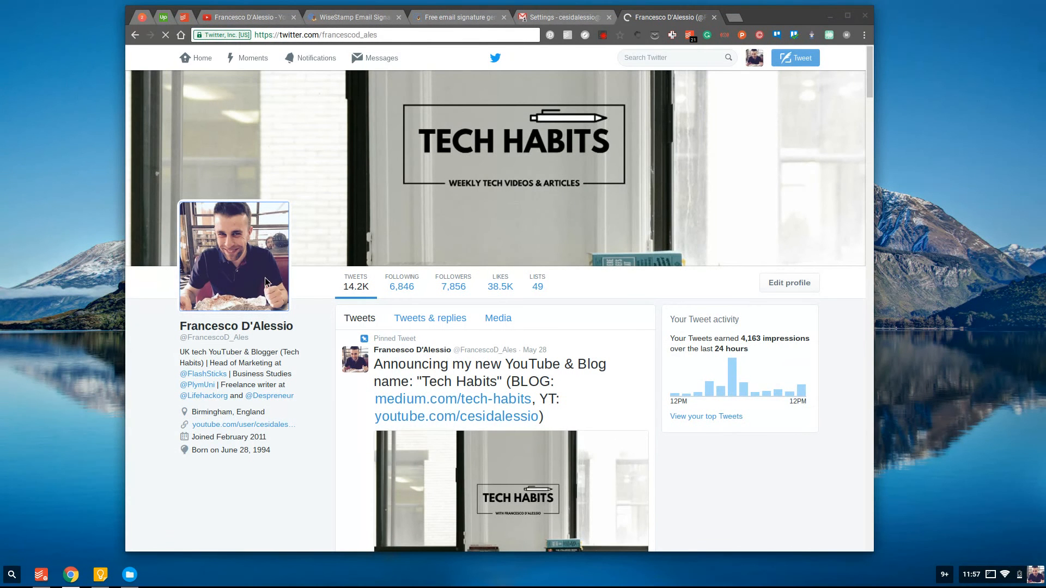
right_click(246, 266)
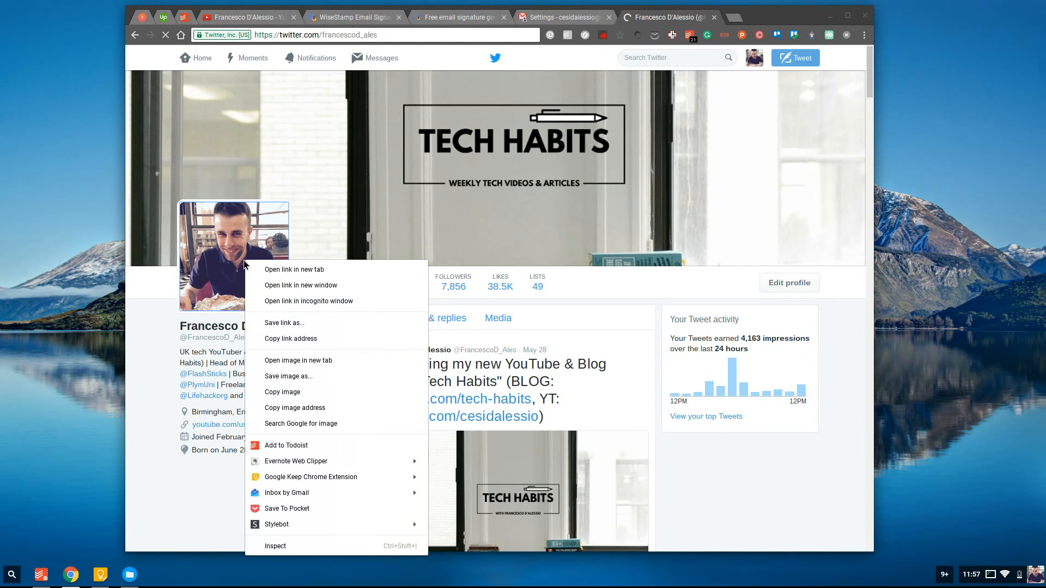
left_click(291, 340)
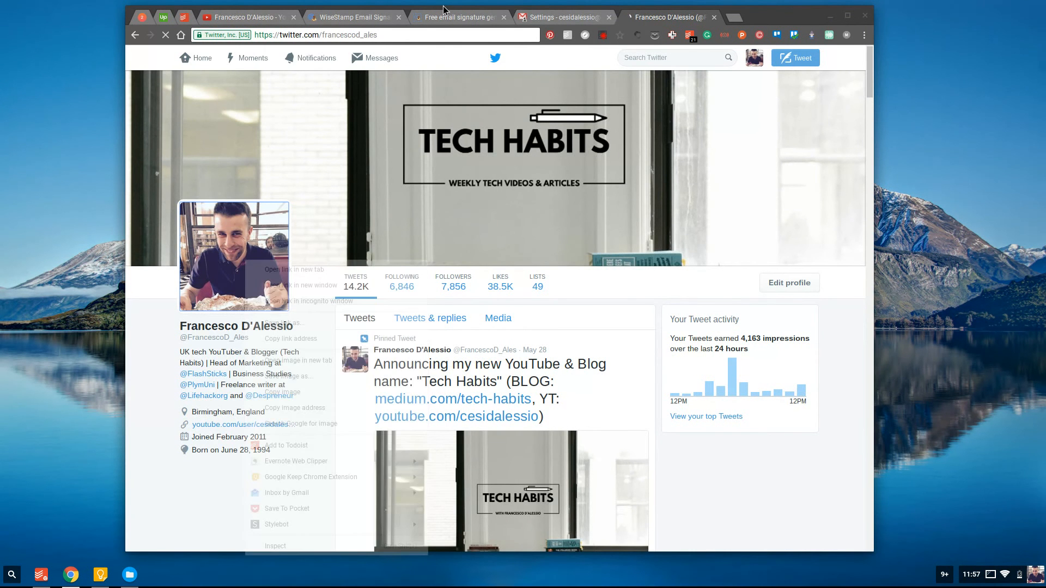
left_click(443, 9)
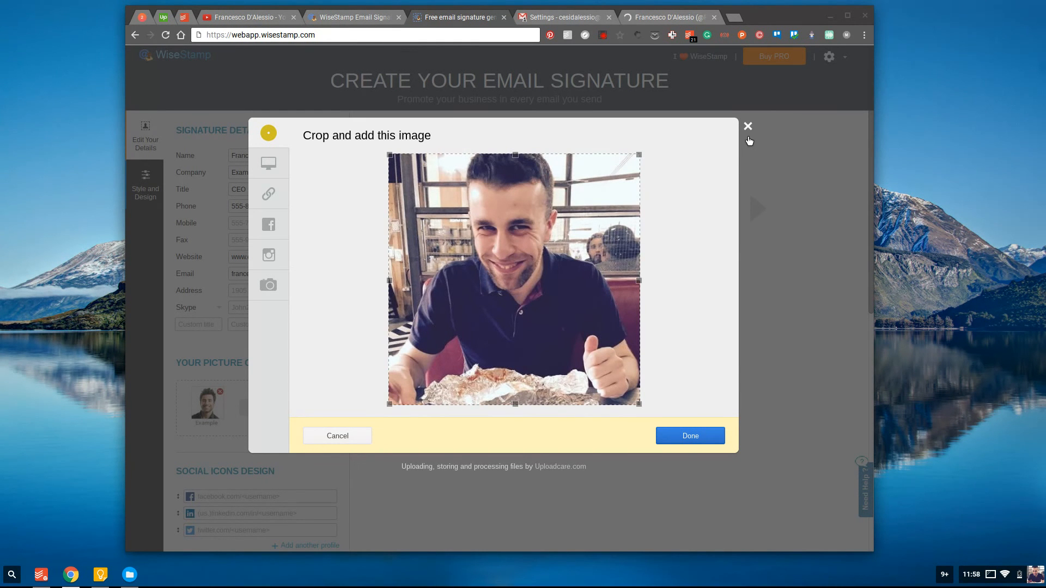
left_click(713, 436)
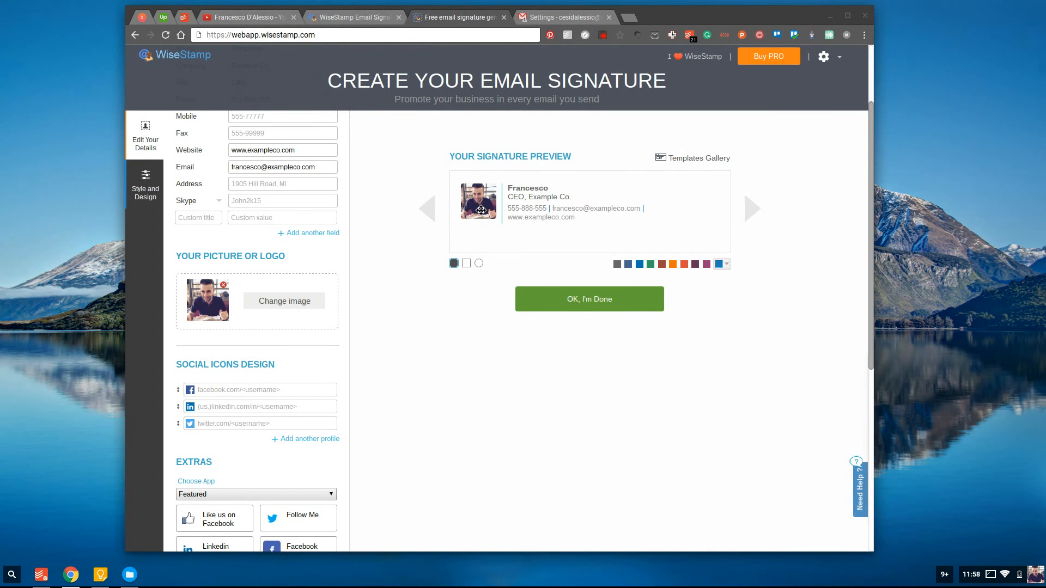
Enlarge the photo in the signature preview so it spans roughly the height of the contact details
mouse_move(522, 207)
left_mouse_down()
mouse_move(612, 221)
mouse_move(517, 212)
mouse_move(526, 216)
left_mouse_up()
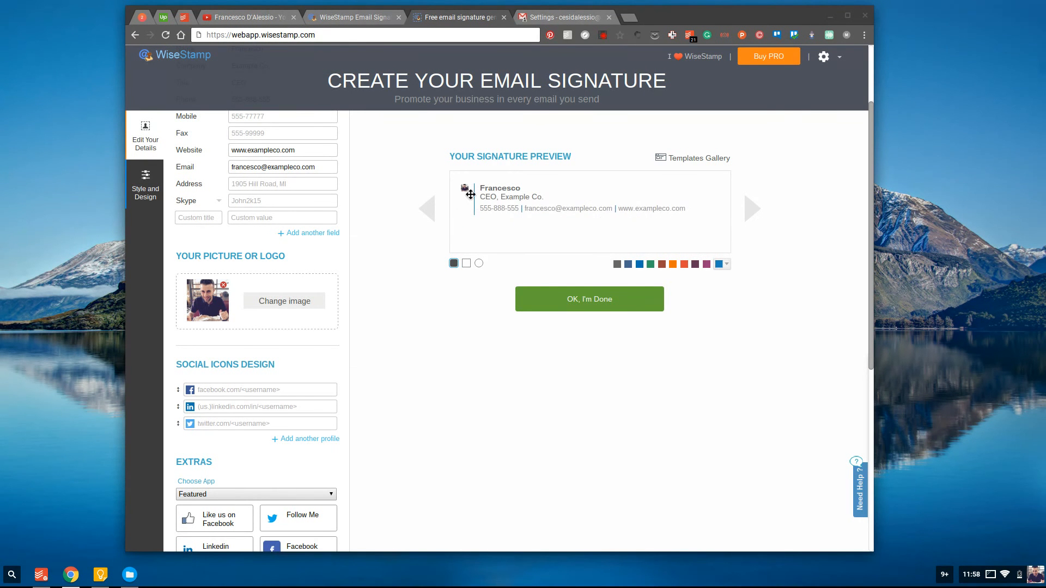
left_click_drag(471, 196, 490, 216)
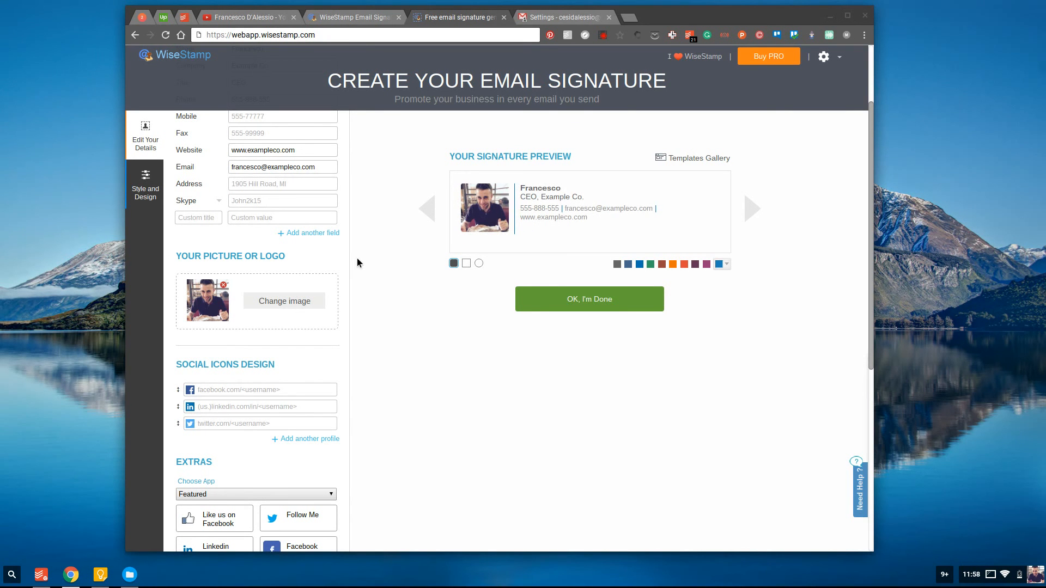
Enter the Facebook username for the signature's social icons
scroll(246, 331, "down", 3)
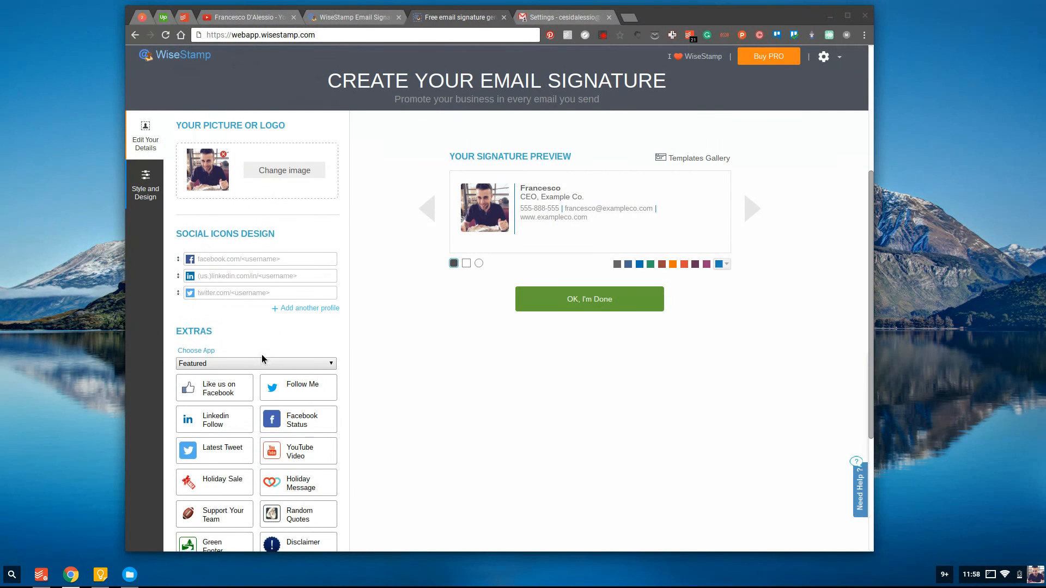
left_click(232, 234)
type("fr")
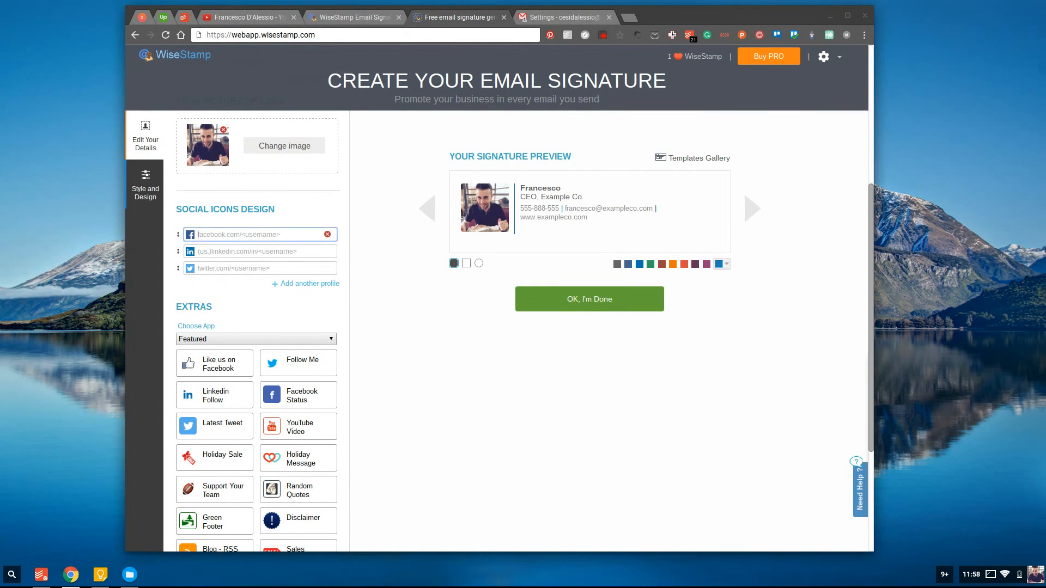
type("ancescodalessiouser")
Enter the LinkedIn profile address for the signature's social icons
left_click(253, 259)
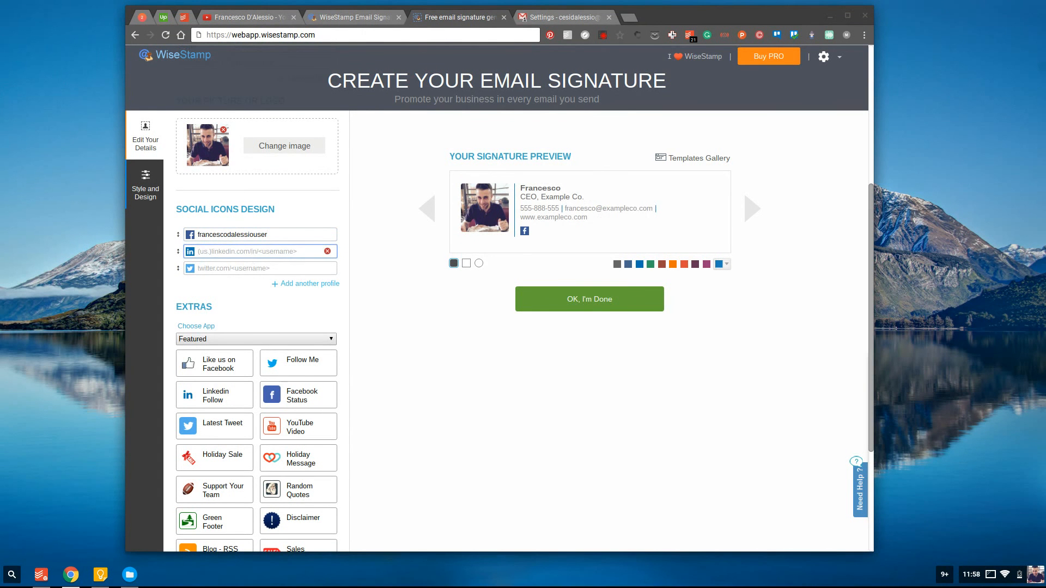
type("linkedin.com/in/fra")
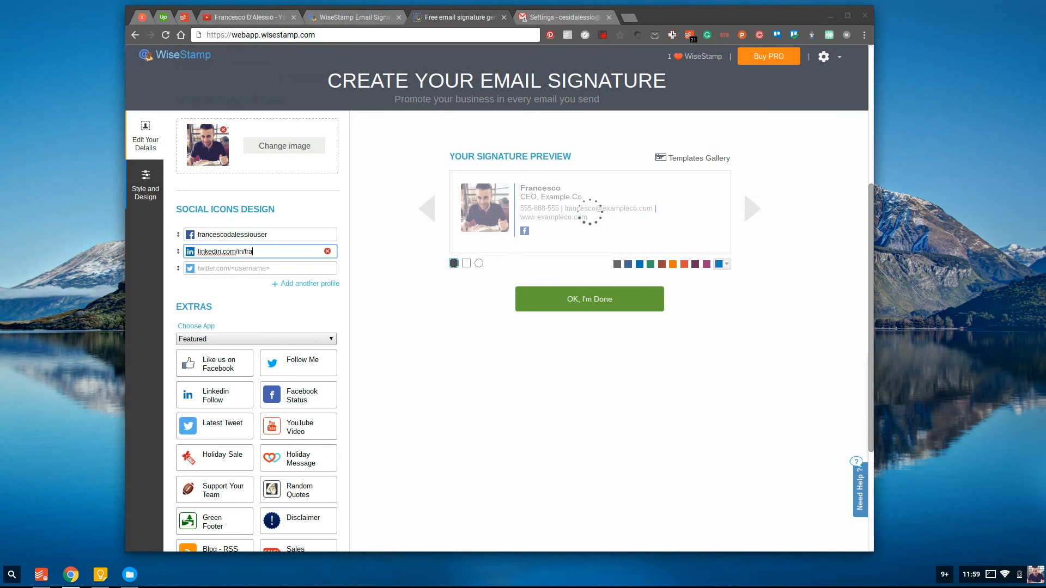
type("ncescodale")
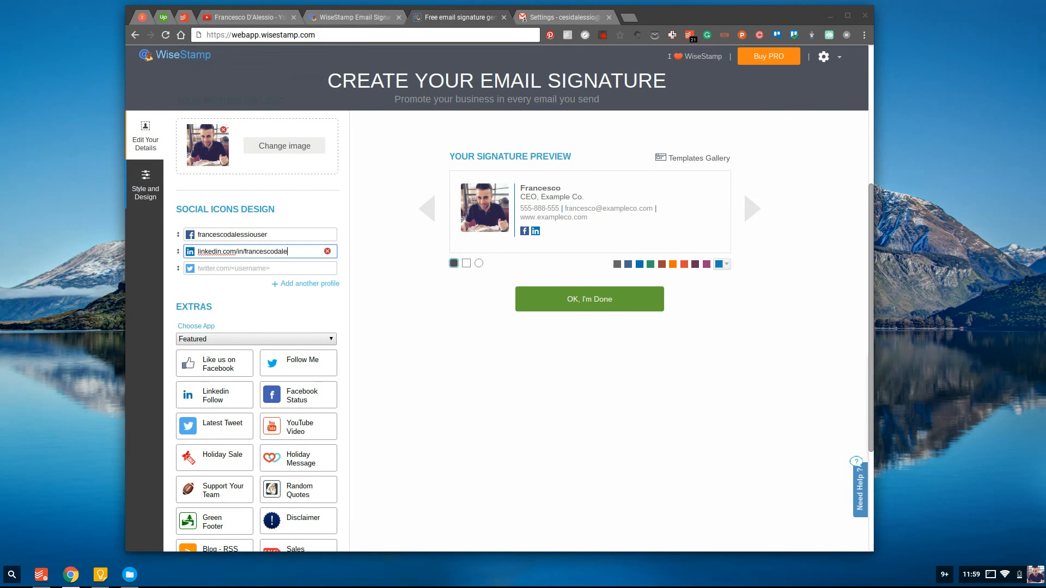
type("ssio1")
Enter the Twitter profile address for the signature's social icons
left_click(244, 269)
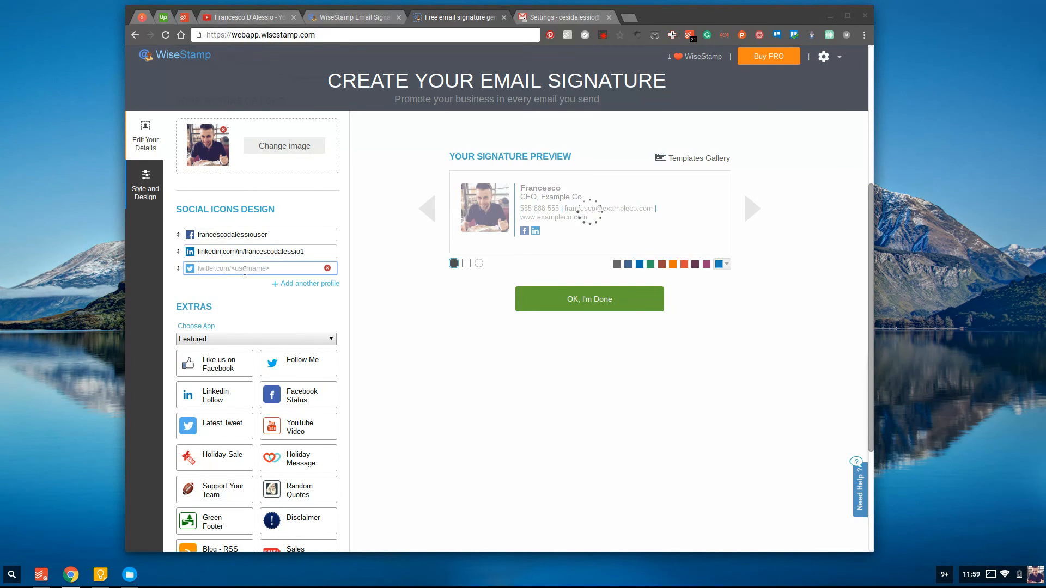
type("twit")
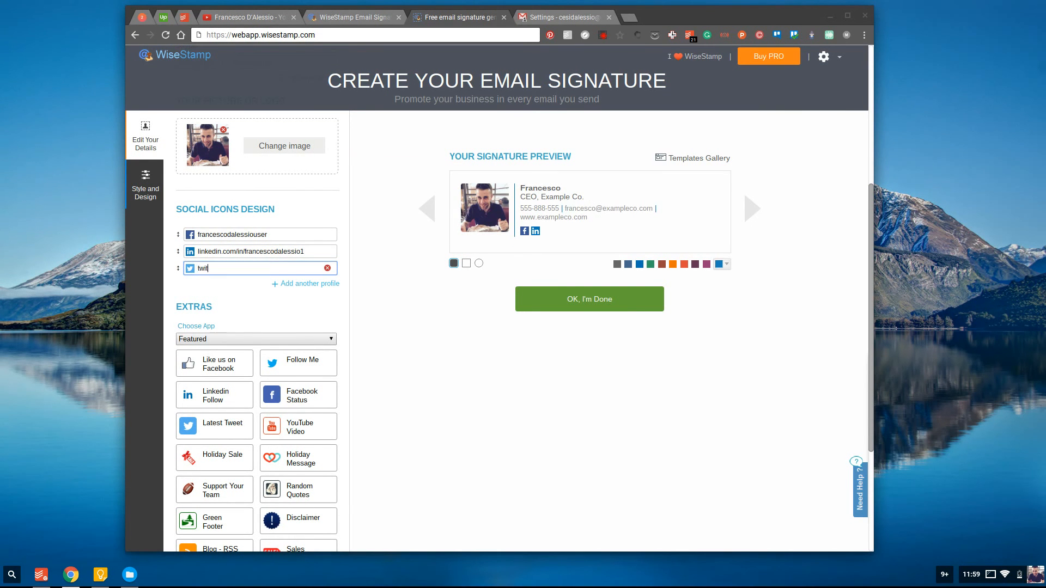
type("ter.com/francescod_ales")
left_click(555, 240)
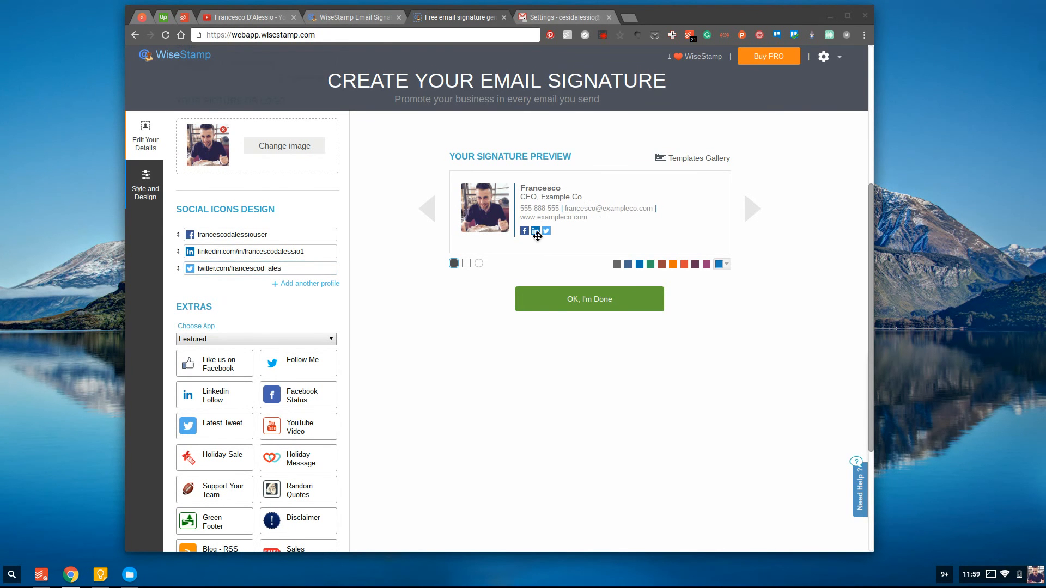
Examine the categories and featured apps offered as signature extras
scroll(226, 325, "down", 3)
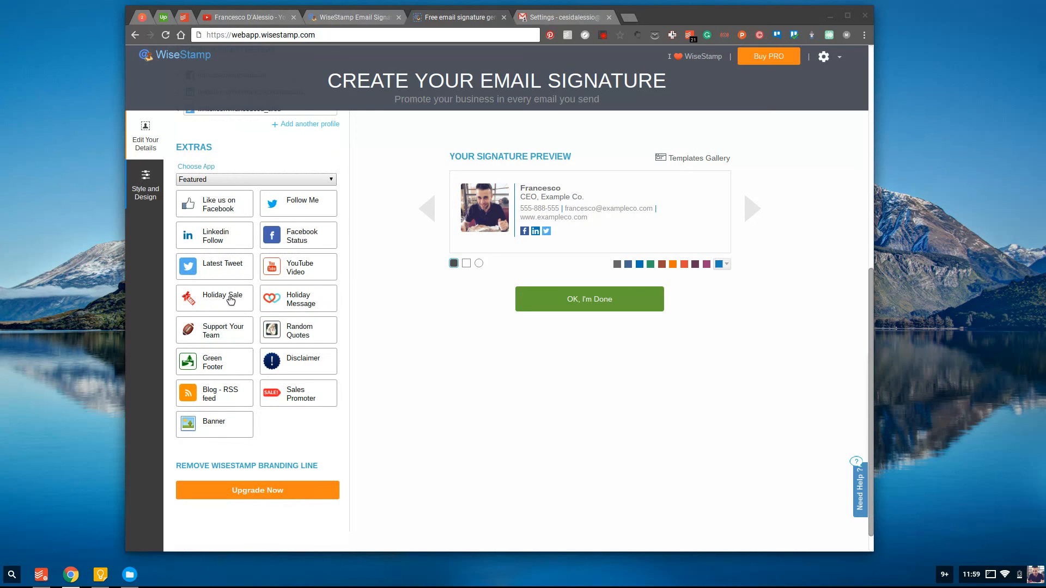
left_click(238, 185)
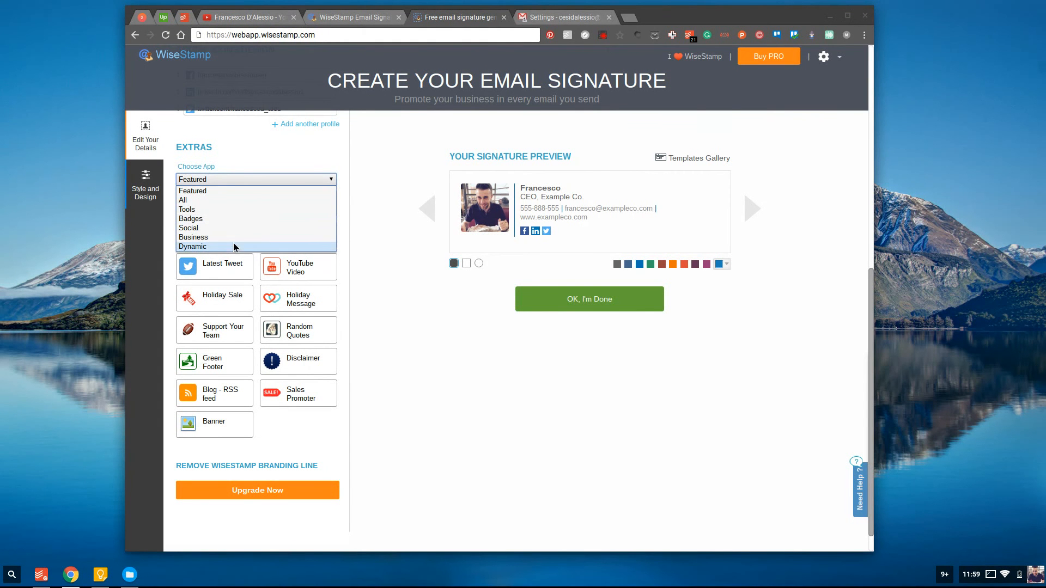
left_click(229, 435)
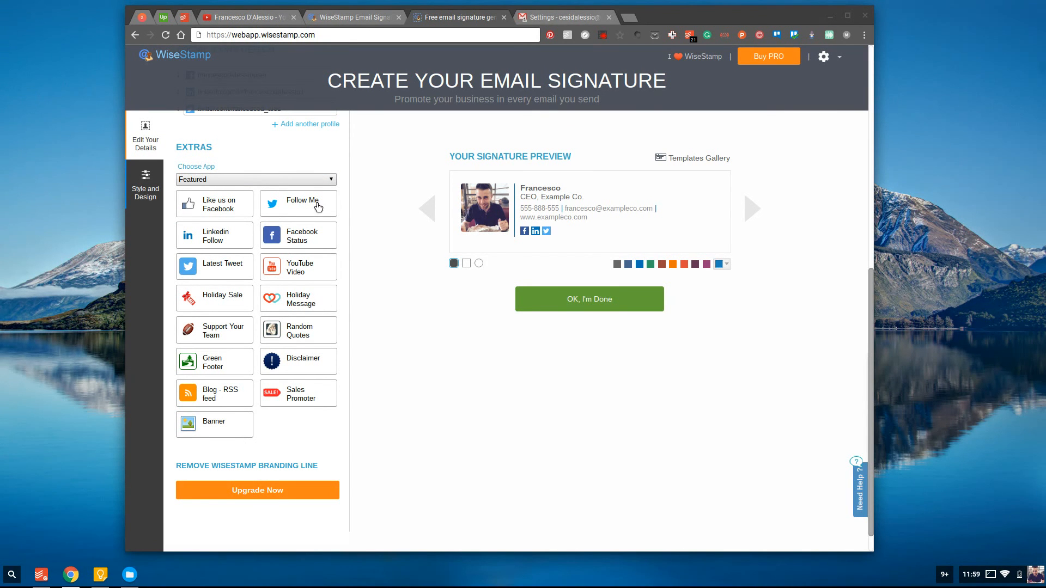
scroll(302, 212, "up", 1)
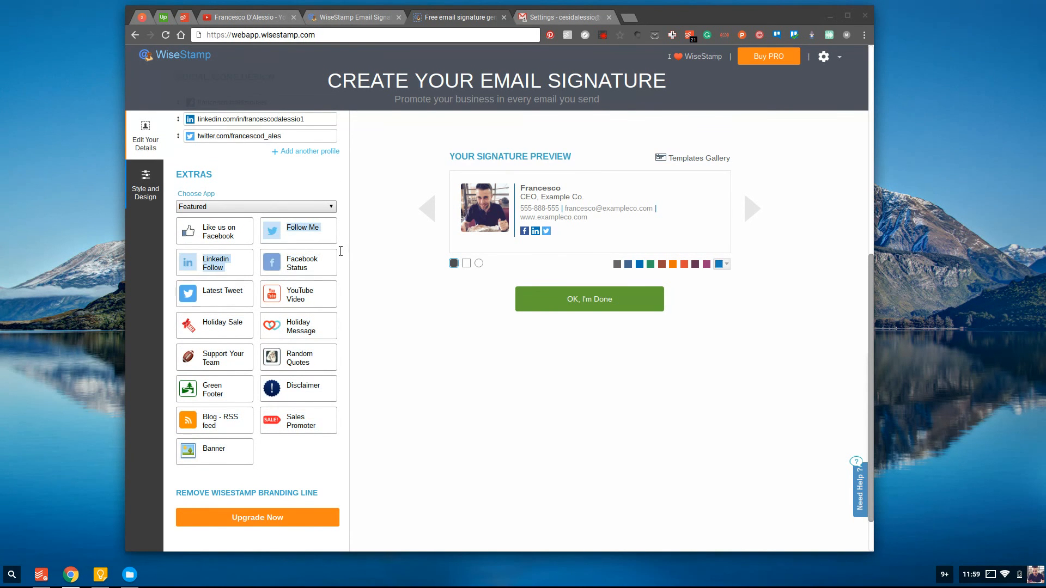
left_click(320, 240)
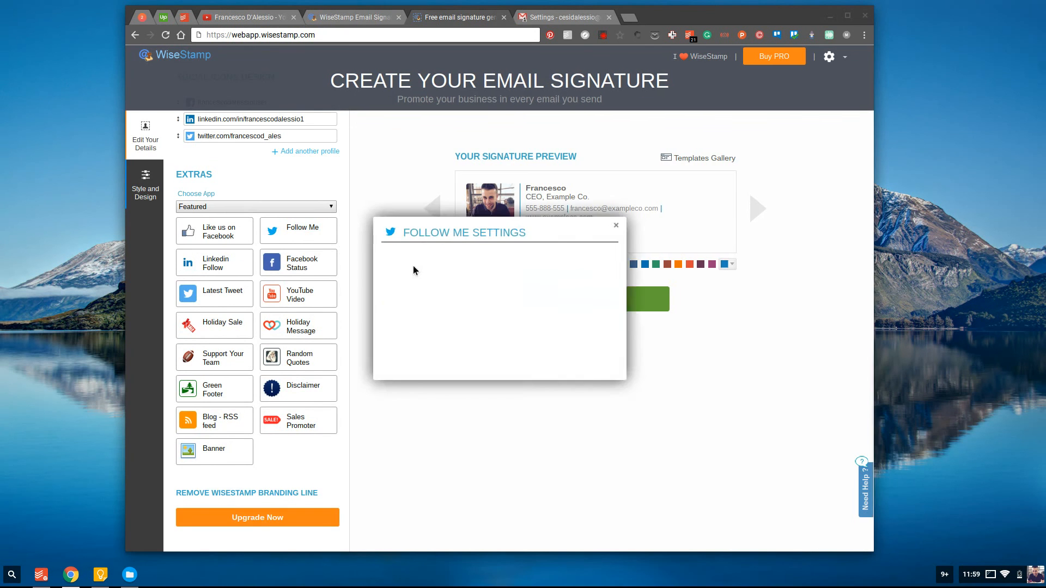
left_click(387, 295)
left_click(417, 332)
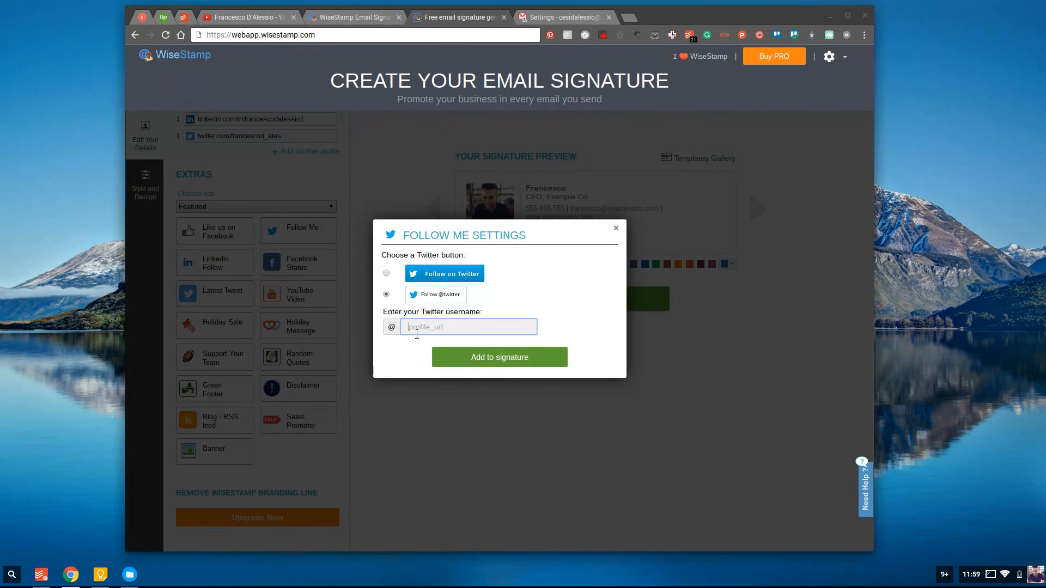
type("francescod_ales")
left_click(491, 357)
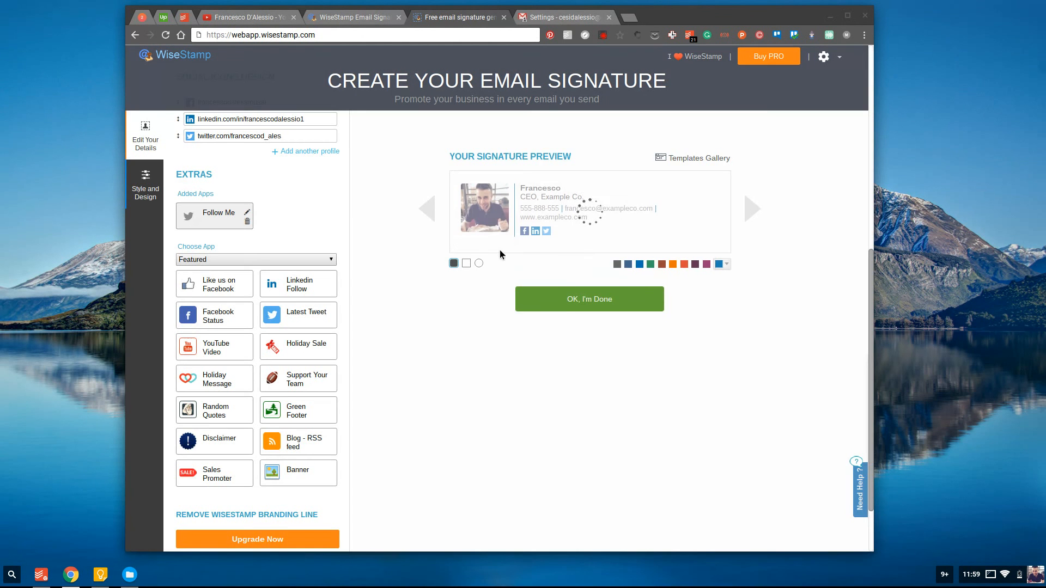
mouse_move(502, 263)
left_mouse_down()
mouse_move(617, 225)
mouse_move(530, 225)
mouse_move(502, 206)
mouse_move(497, 271)
mouse_move(506, 256)
mouse_move(632, 222)
mouse_move(460, 273)
mouse_move(495, 264)
left_mouse_up()
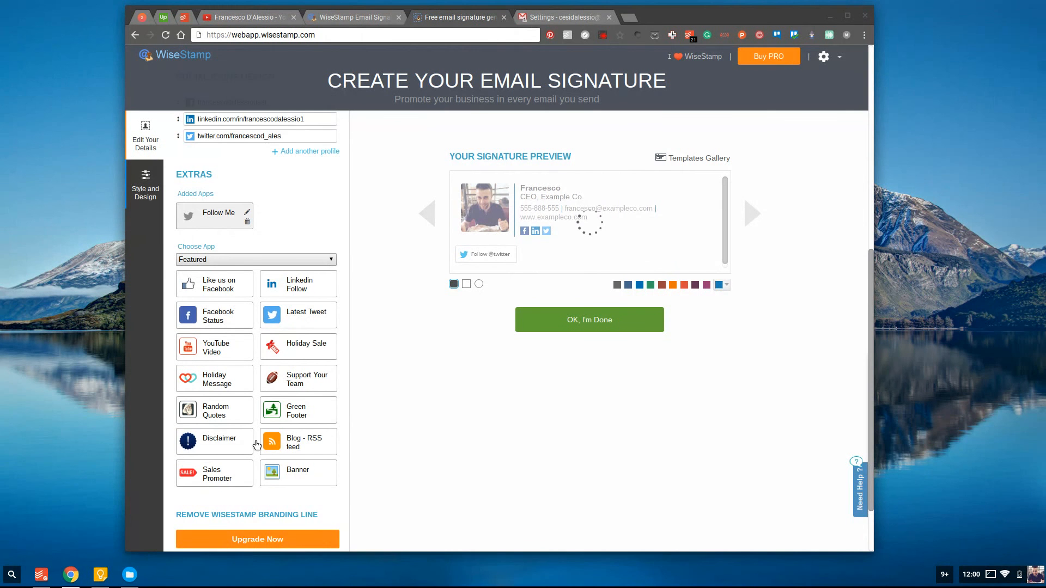
Copy the whole signature from the preview, including the photo, contact details, social icons and Twitter follow button
scroll(256, 444, "down", 2)
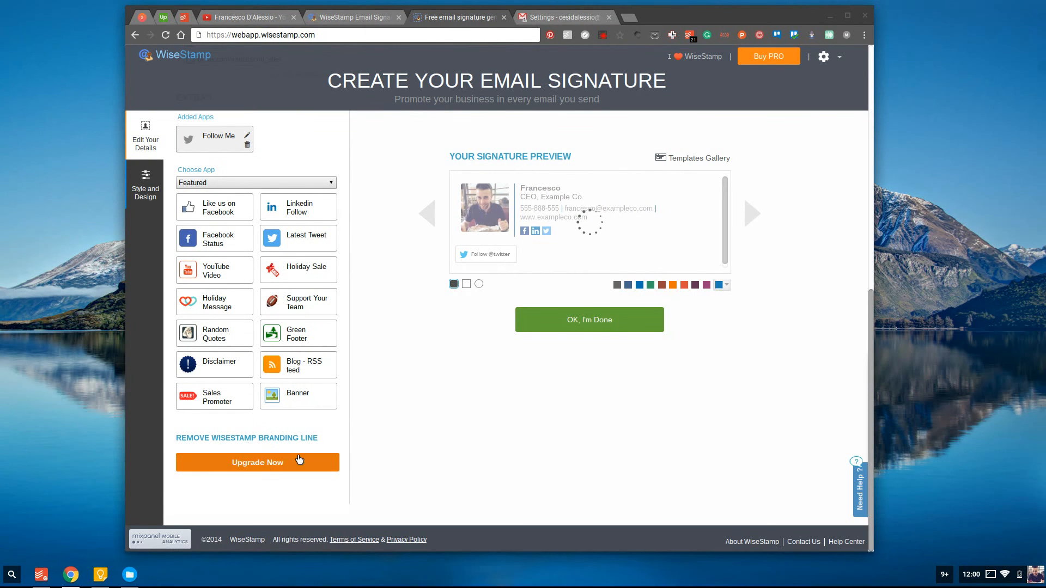
scroll(483, 255, "up", 5)
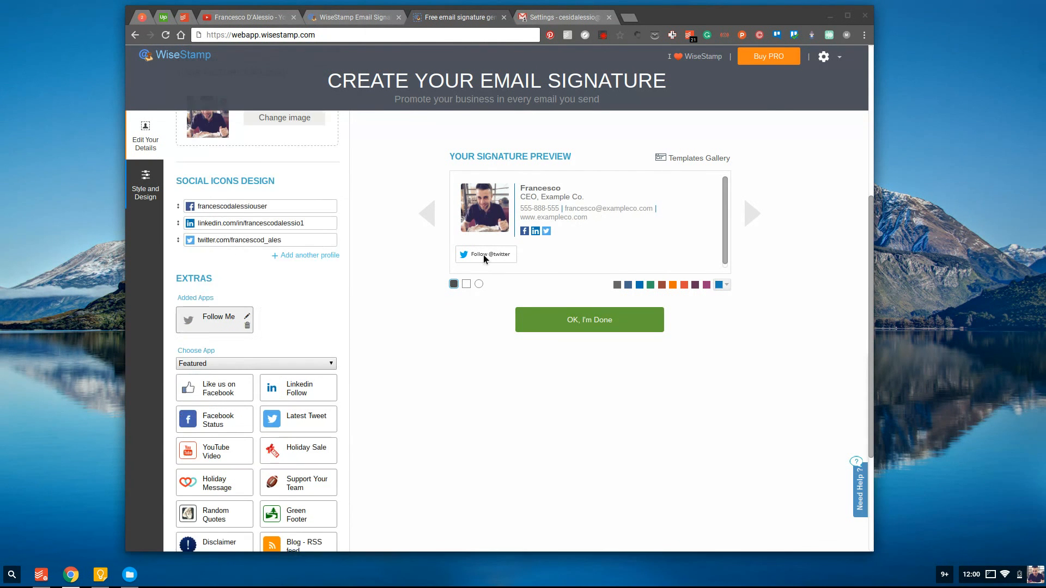
scroll(321, 240, "up", 3)
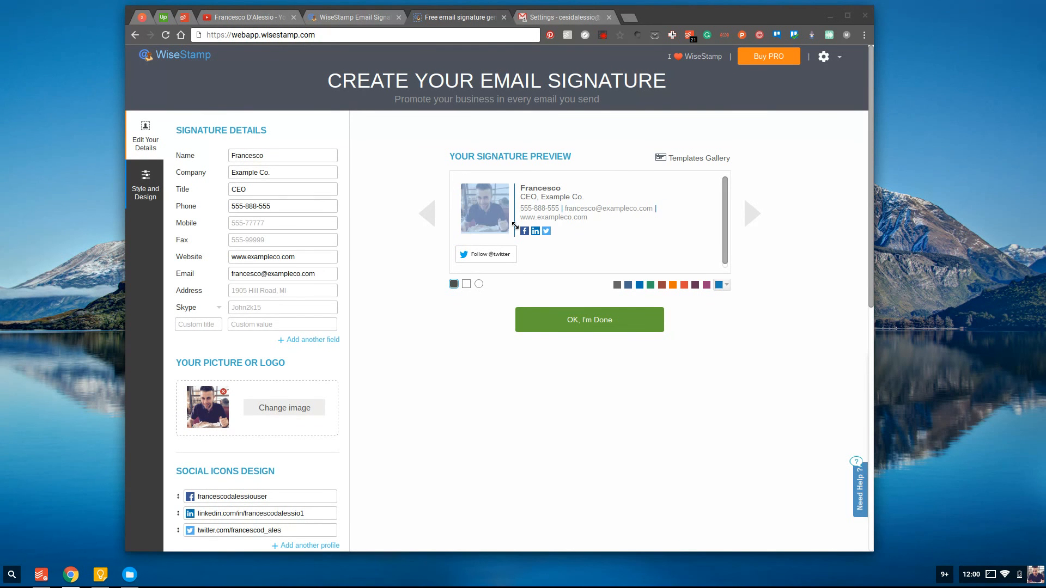
left_click_drag(515, 225, 576, 280)
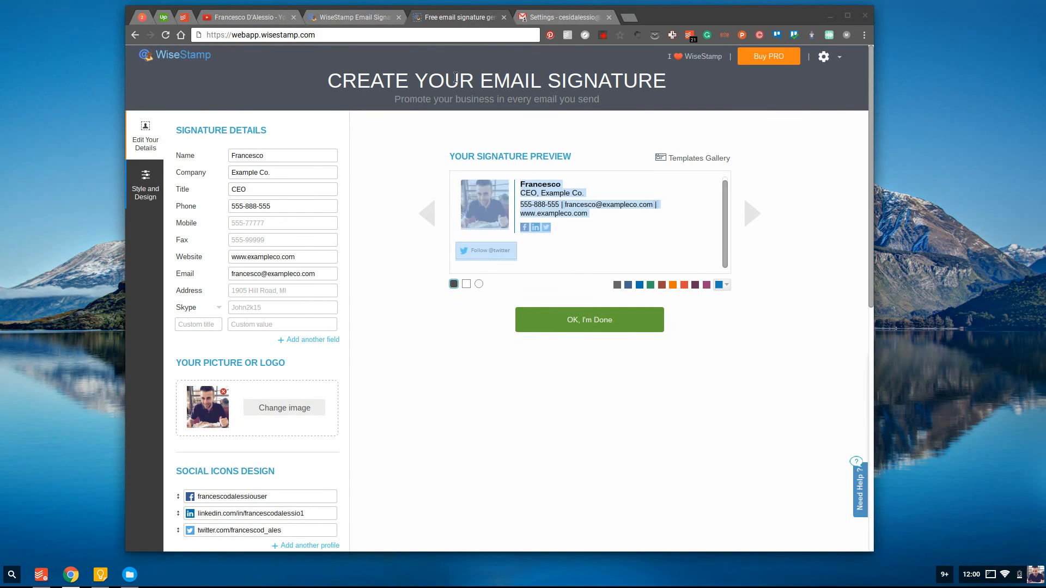
left_click(560, 247)
mouse_move(459, 179)
left_mouse_down()
mouse_move(553, 248)
mouse_move(567, 270)
left_mouse_up()
key("ctrl+c")
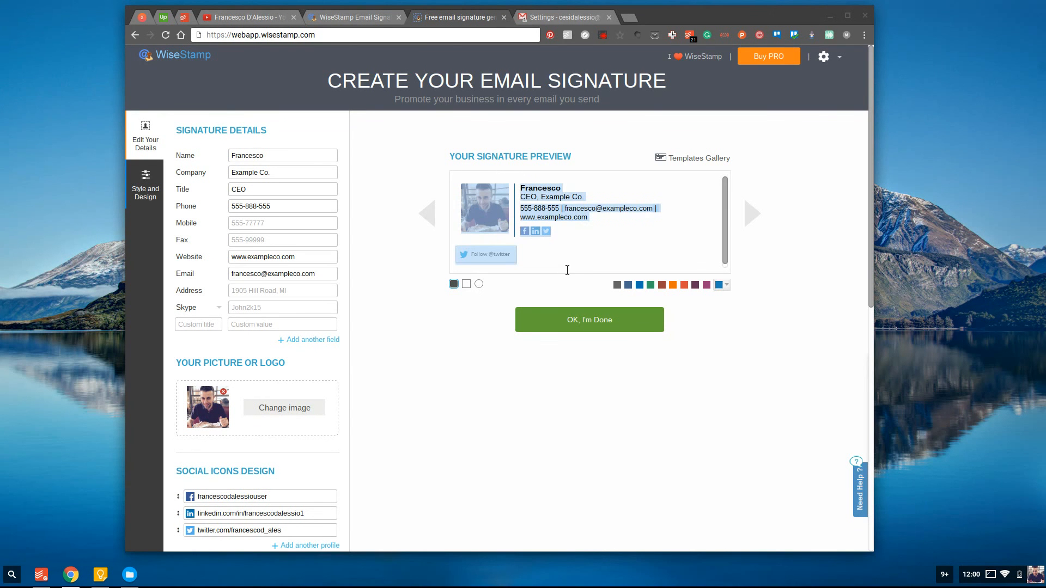
Switch to the Gmail settings, replace the existing signature with the copied one and remove the extra blank line at its end
left_click(554, 18)
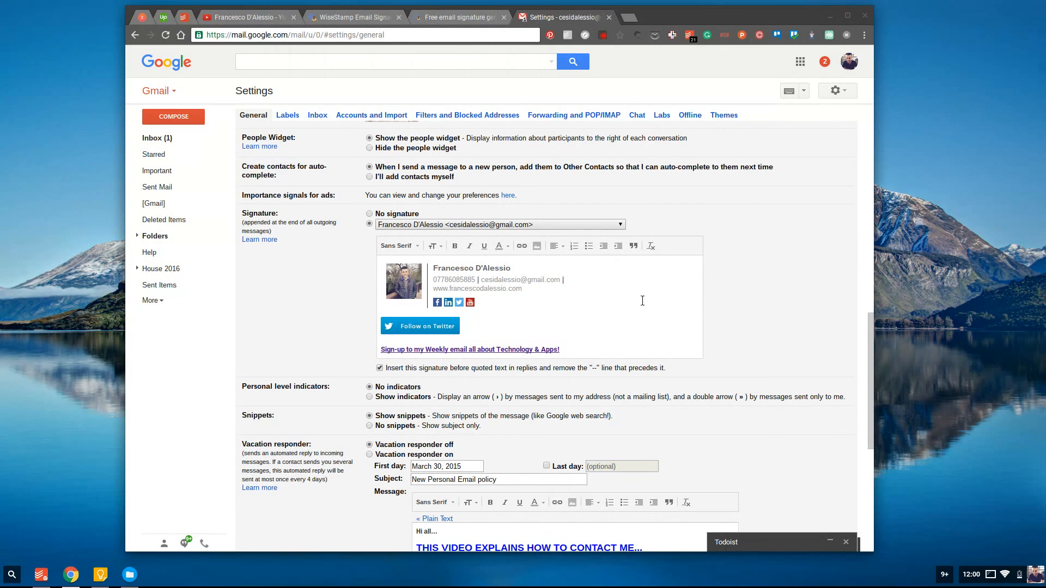
left_click(584, 317)
left_click(522, 311)
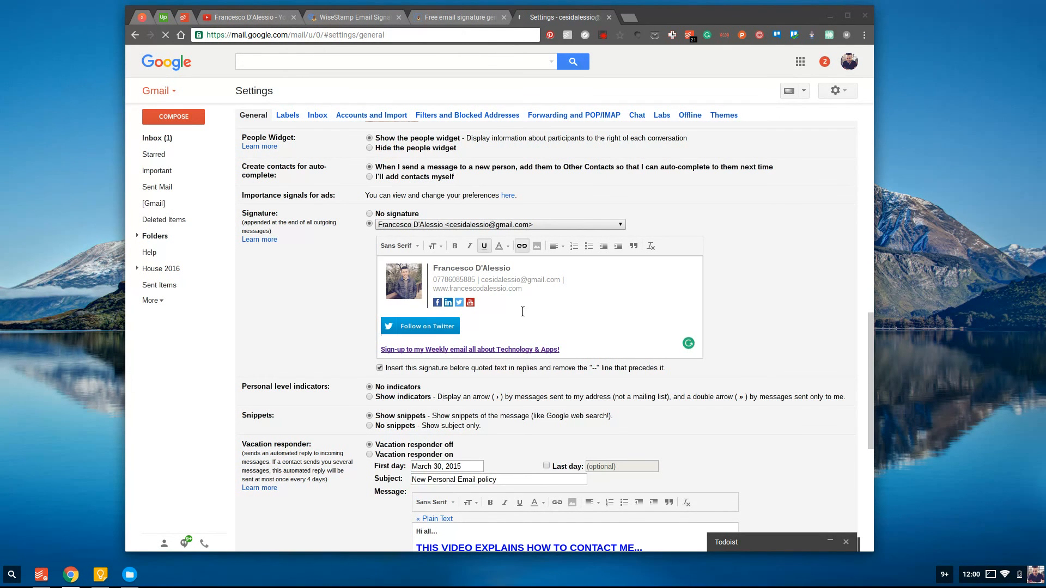
key("ctrl+a")
key("ctrl+v")
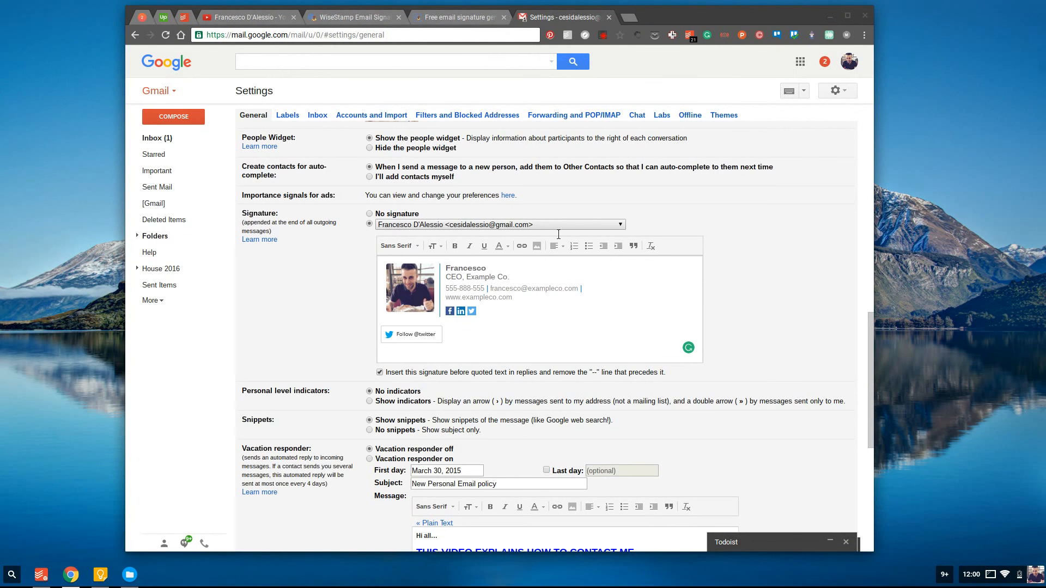
key("BackSpace")
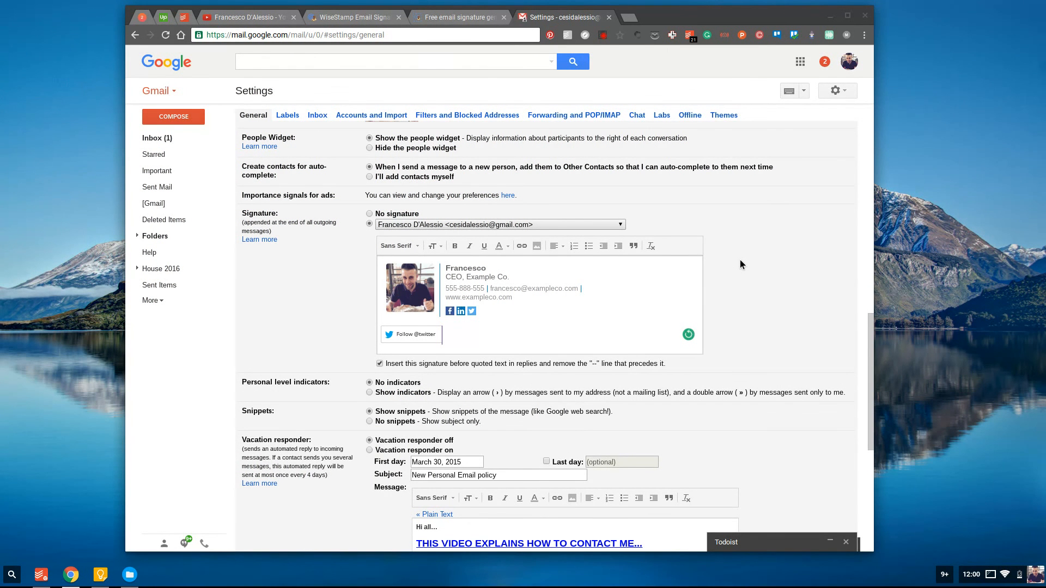
Review the signature preview in WiseStamp once more and return to the Gmail settings
left_click(464, 19)
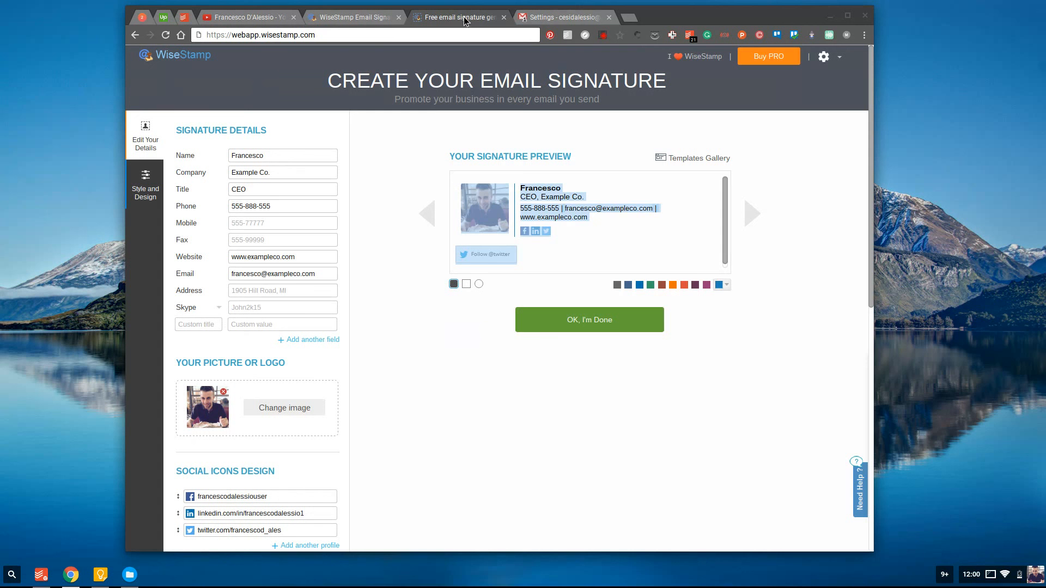
left_click(725, 93)
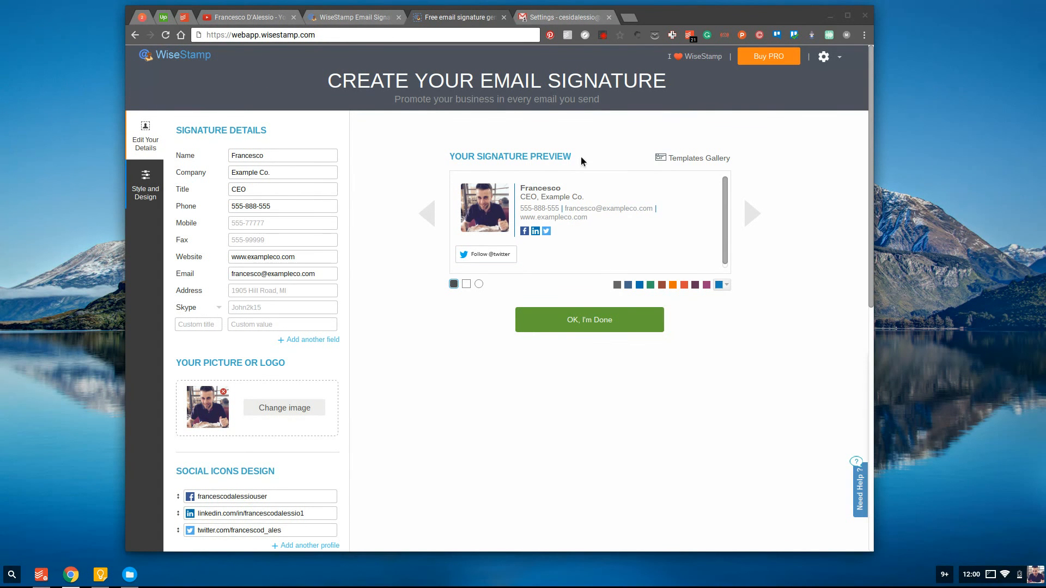
left_click(539, 18)
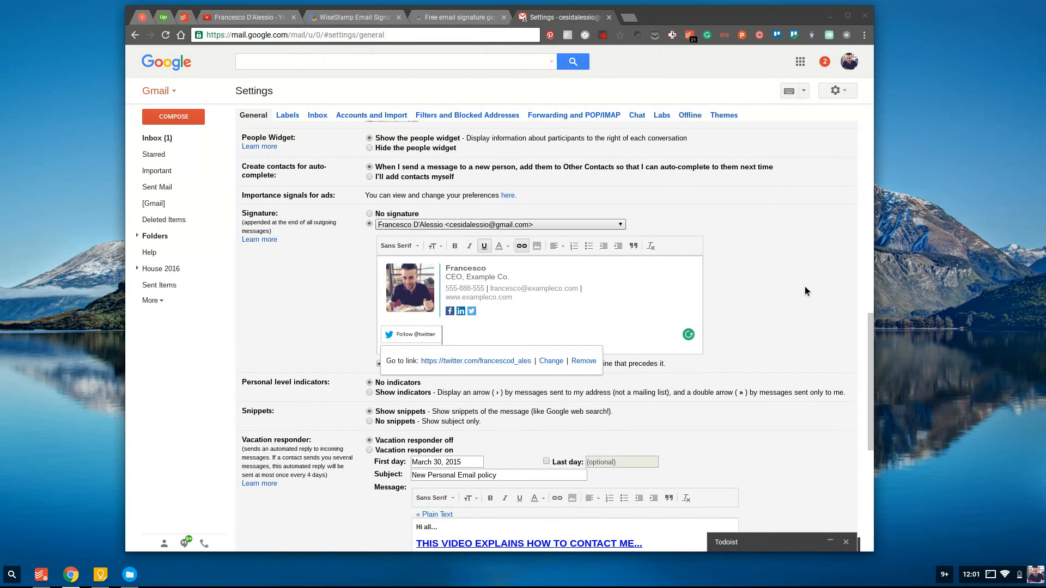
Go through Gmail's general settings to the option for saving changes at the end of the page
scroll(805, 287, "up", 5)
scroll(805, 286, "up", 5)
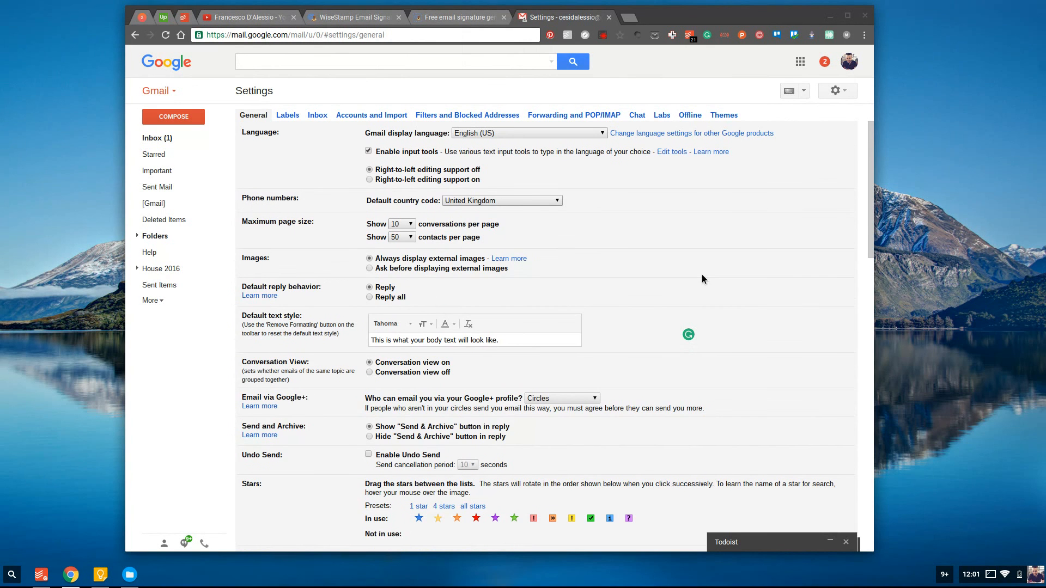
scroll(701, 275, "down", 20)
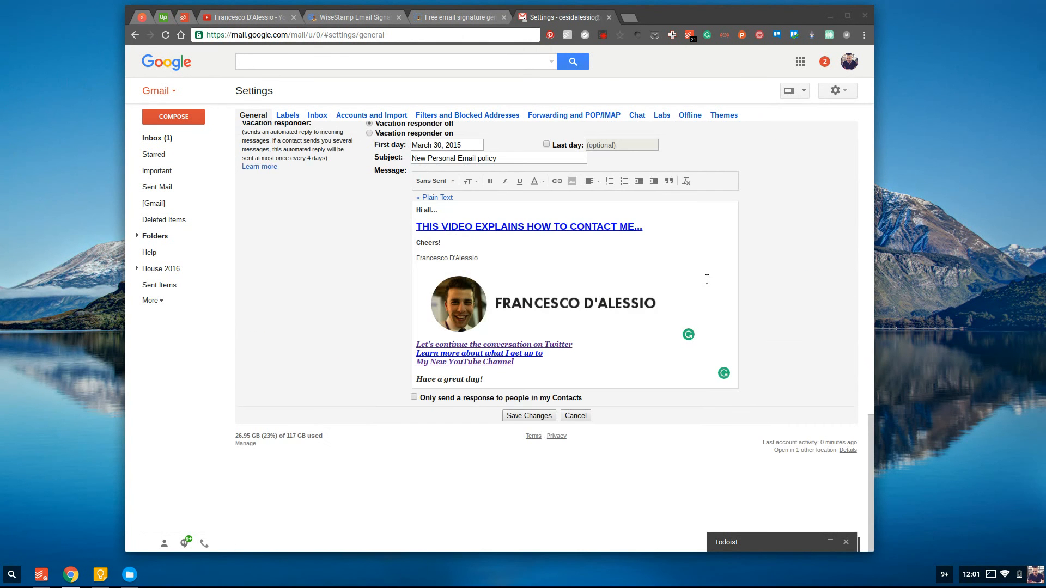